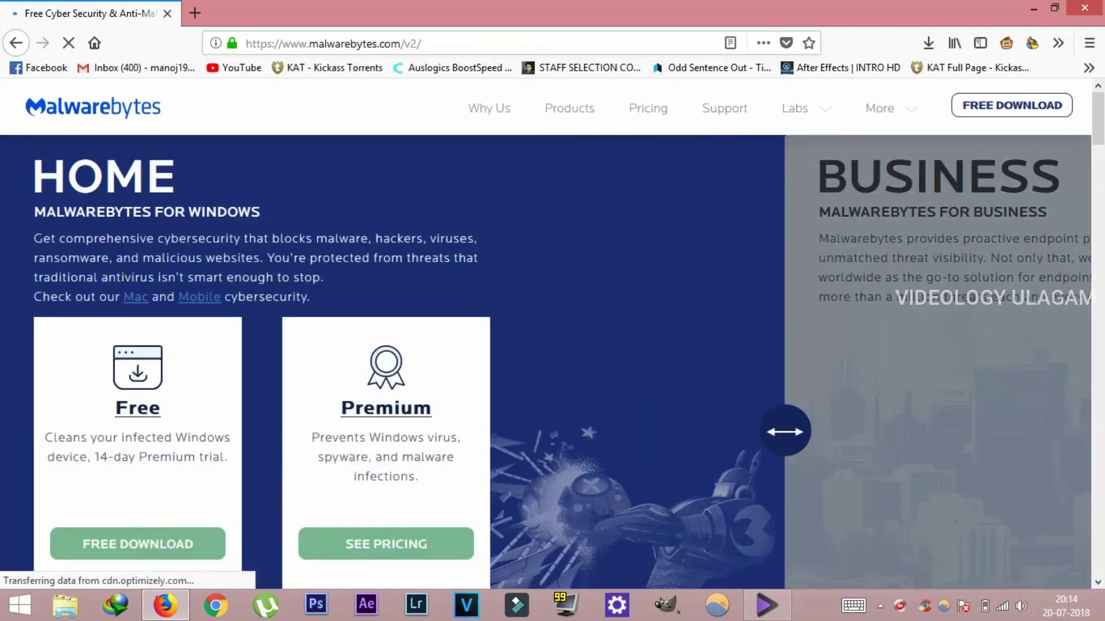
Start saving the free Malwarebytes installer for Windows from the website, and cancel the download
scroll(622, 494, "down", 3)
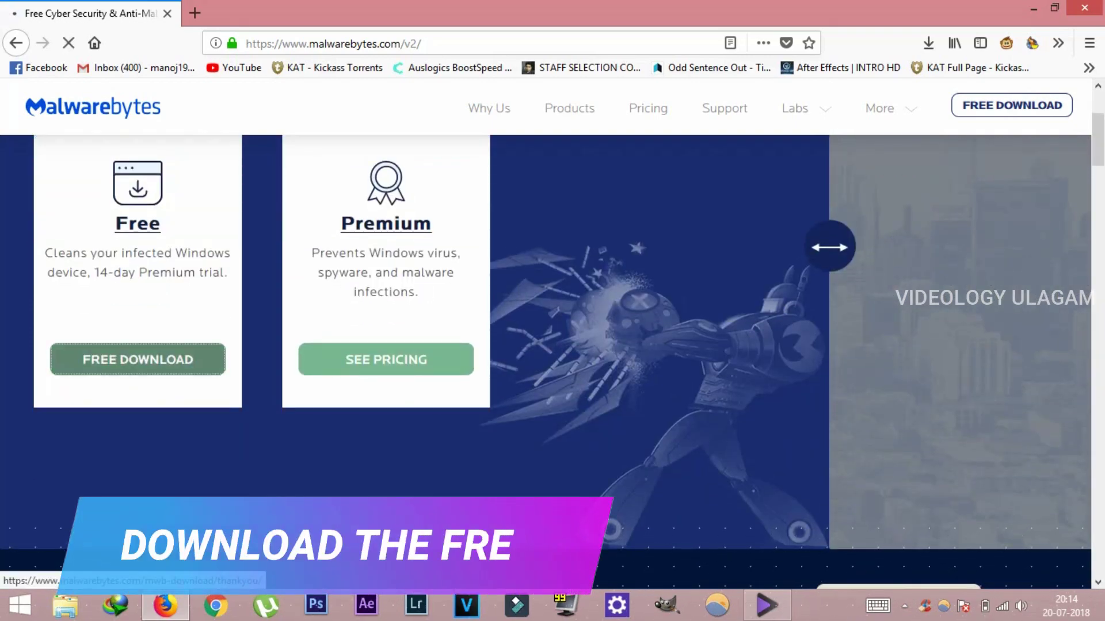
left_click(138, 359)
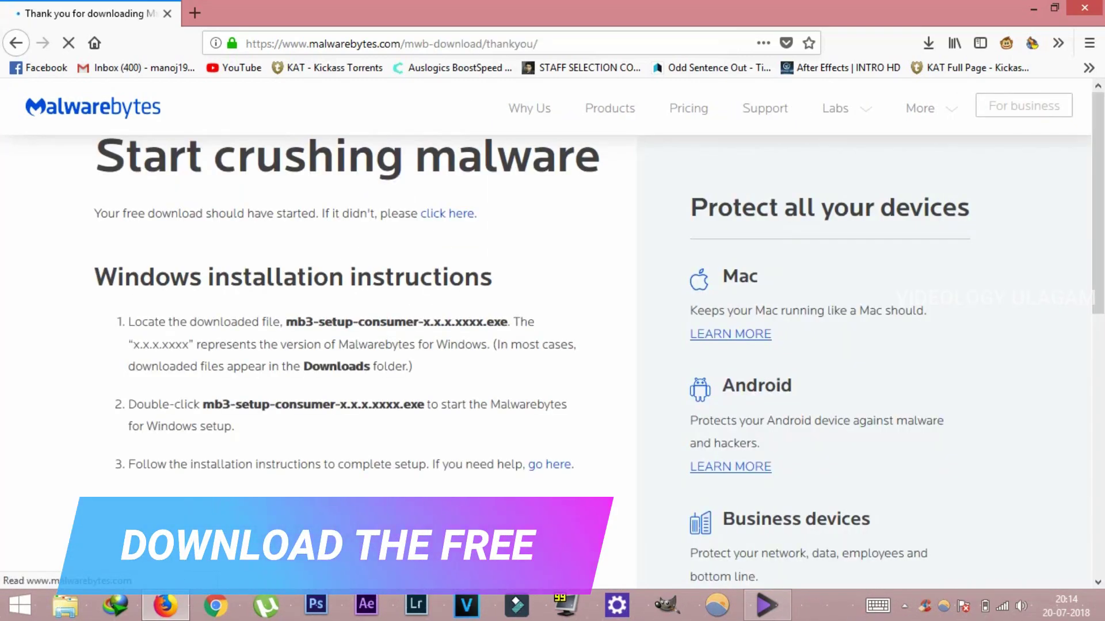
scroll(552, 360, "down", 5)
scroll(552, 361, "up", 3)
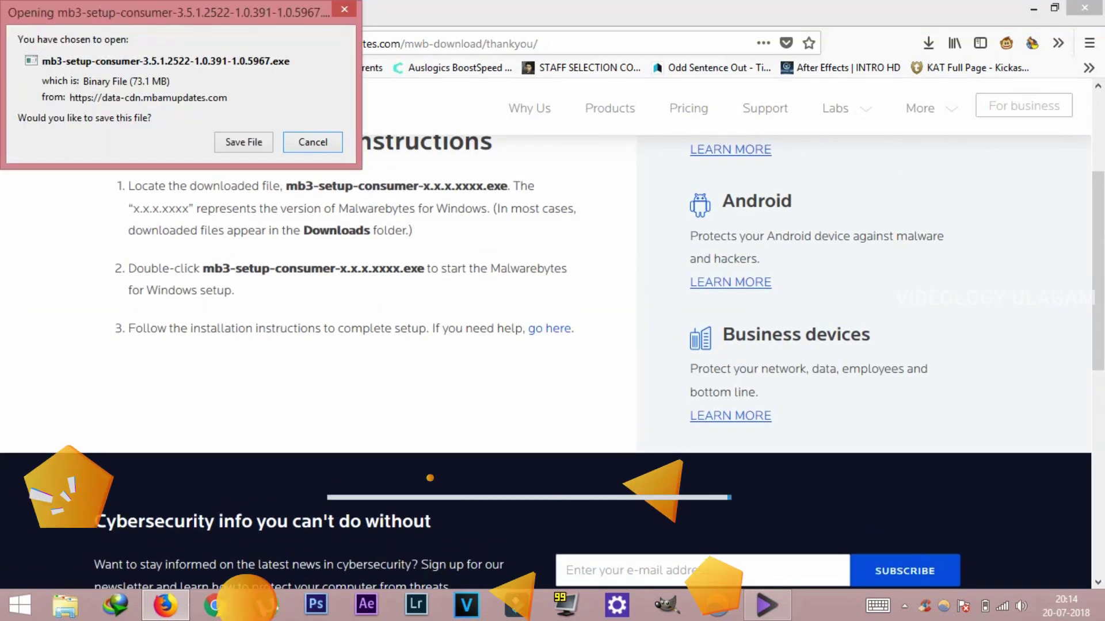
left_click(243, 141)
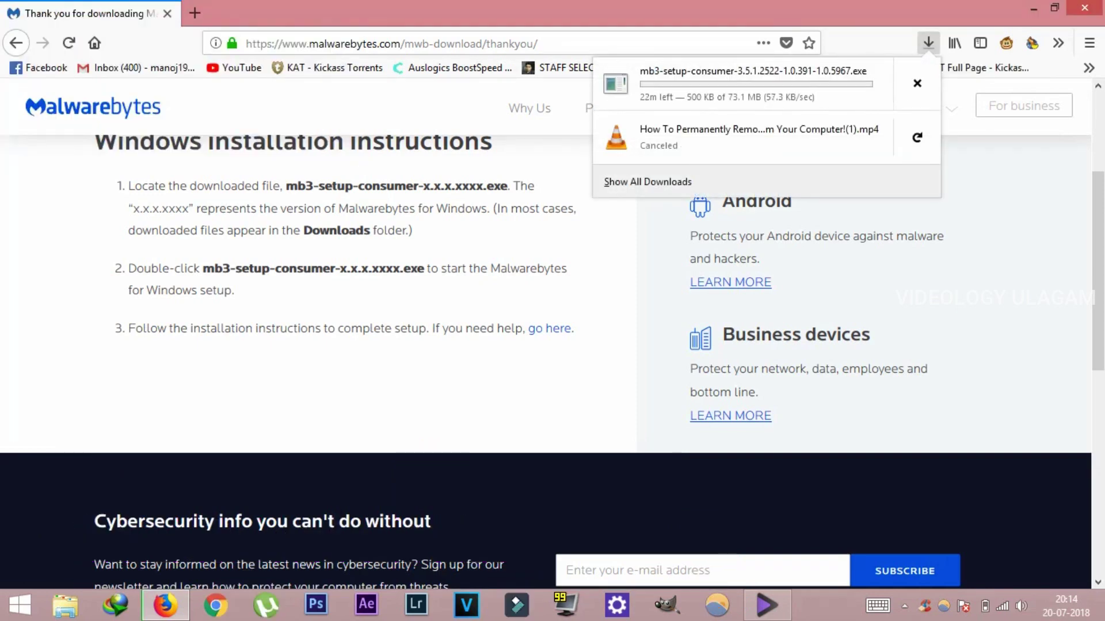
left_click(917, 83)
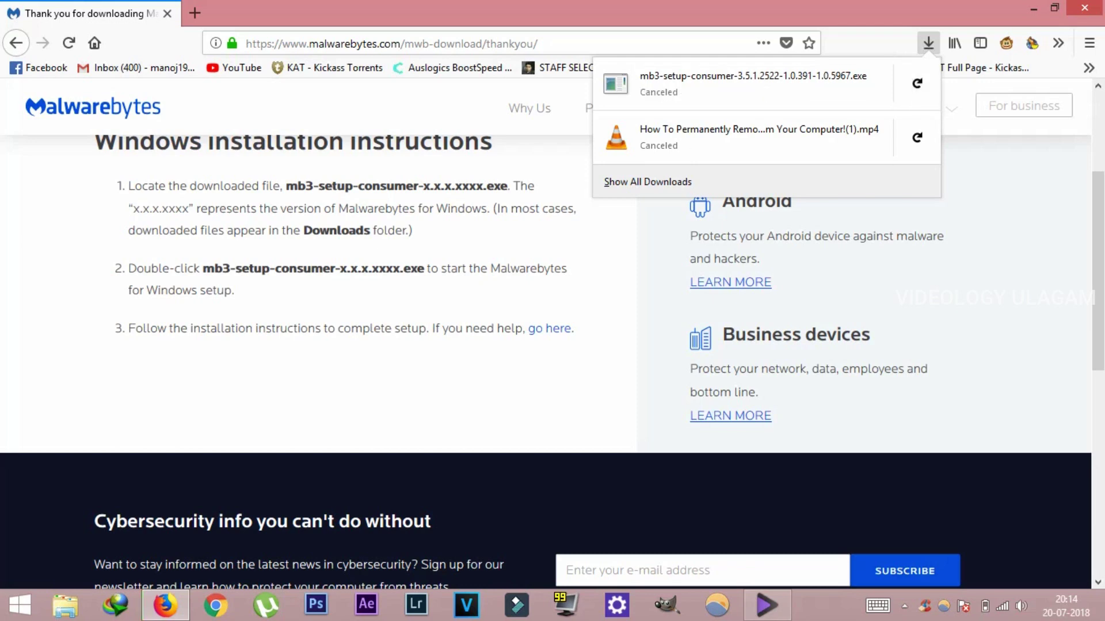
Find the existing installer mb3-setup-consumer-3.5.1.2522-1.0.391-1.0.5867 in the Downloads folder and run it
key("super+e")
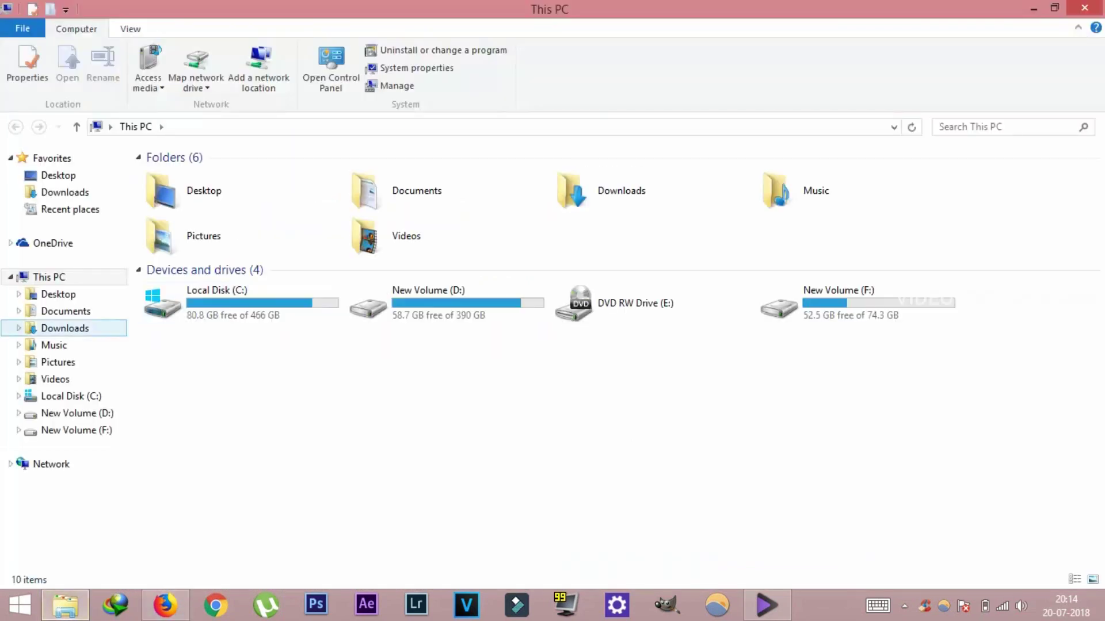
left_click(65, 328)
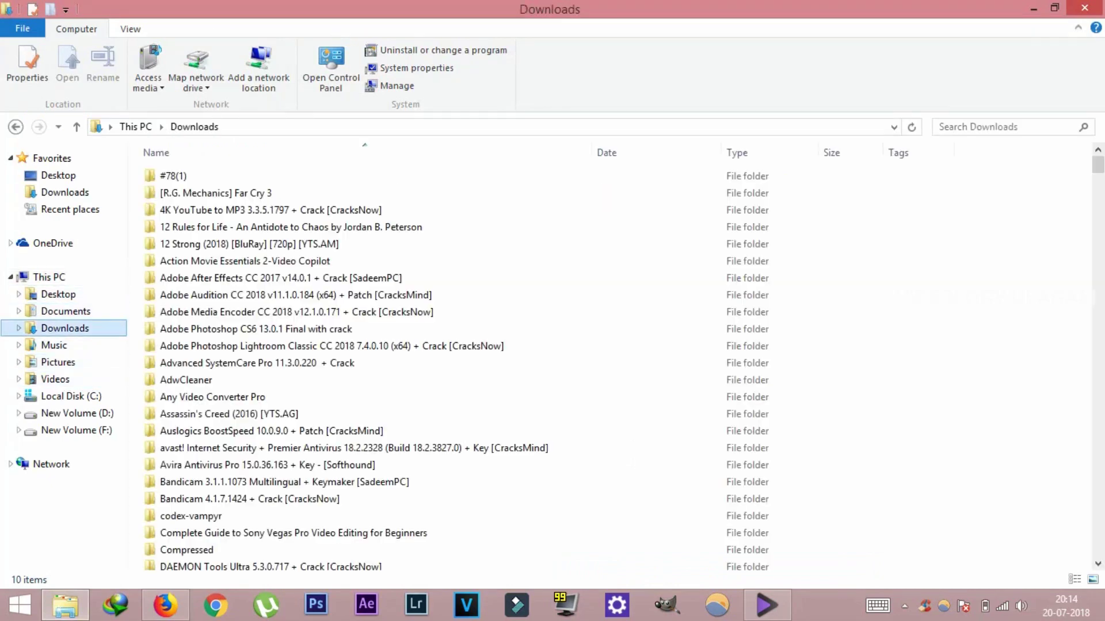
type("mb3")
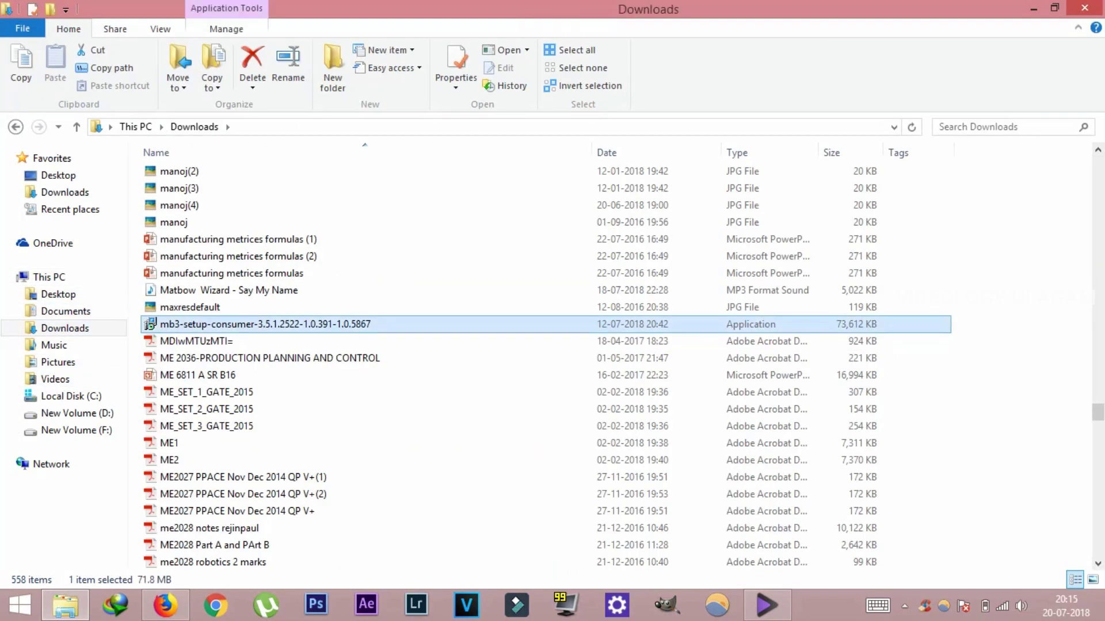
key("Return")
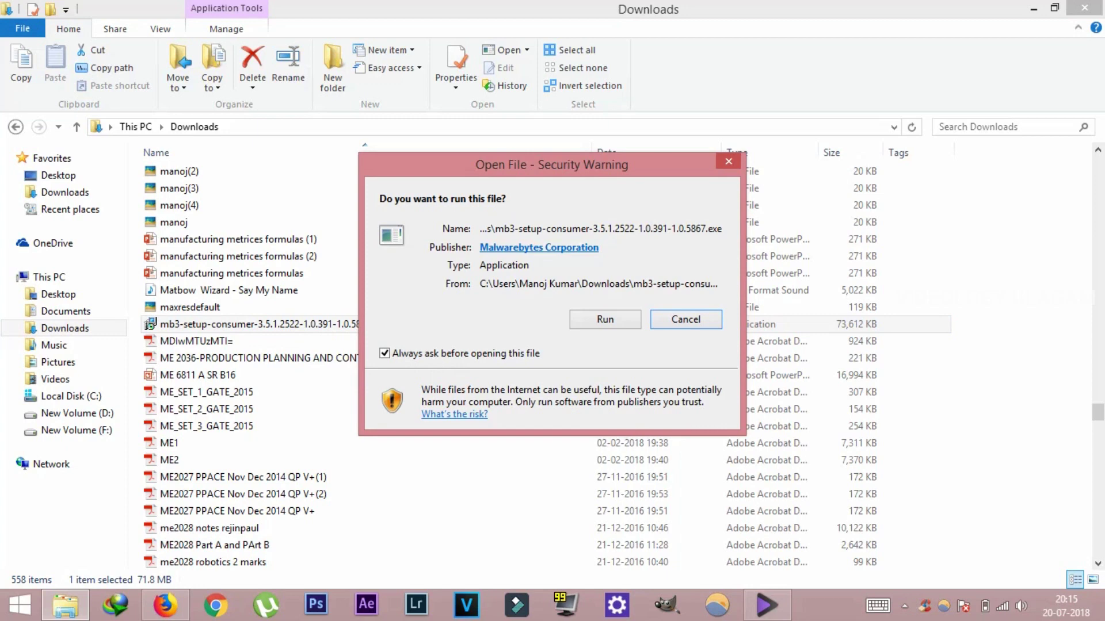
left_click(605, 320)
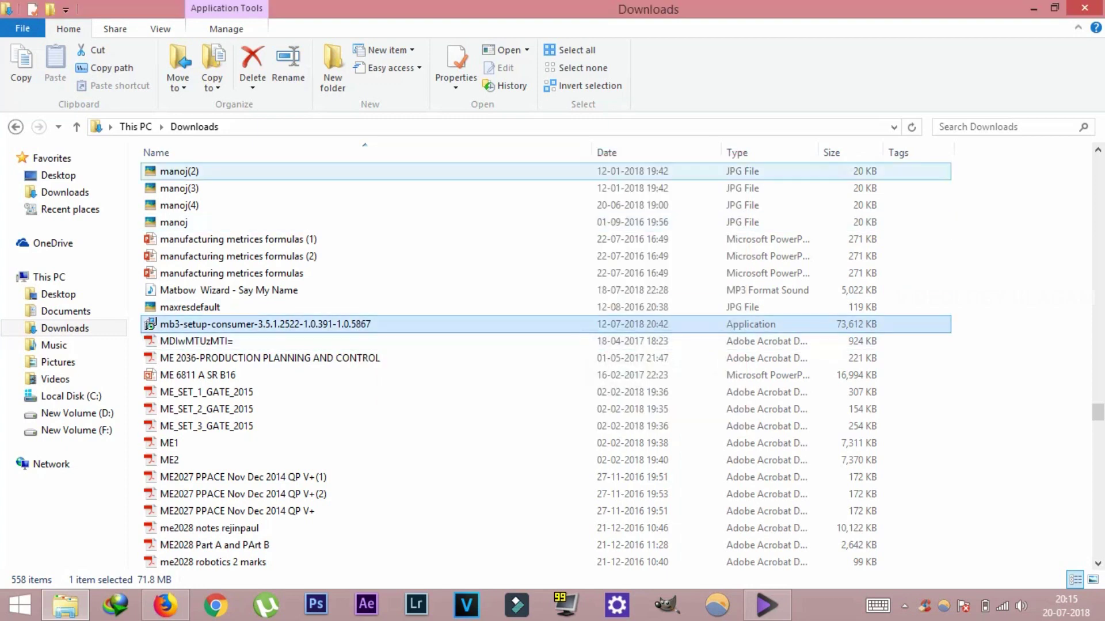
Minimize the open windows to reveal the setup language dialog, and close Firefox
left_click(1033, 8)
left_click(1033, 8)
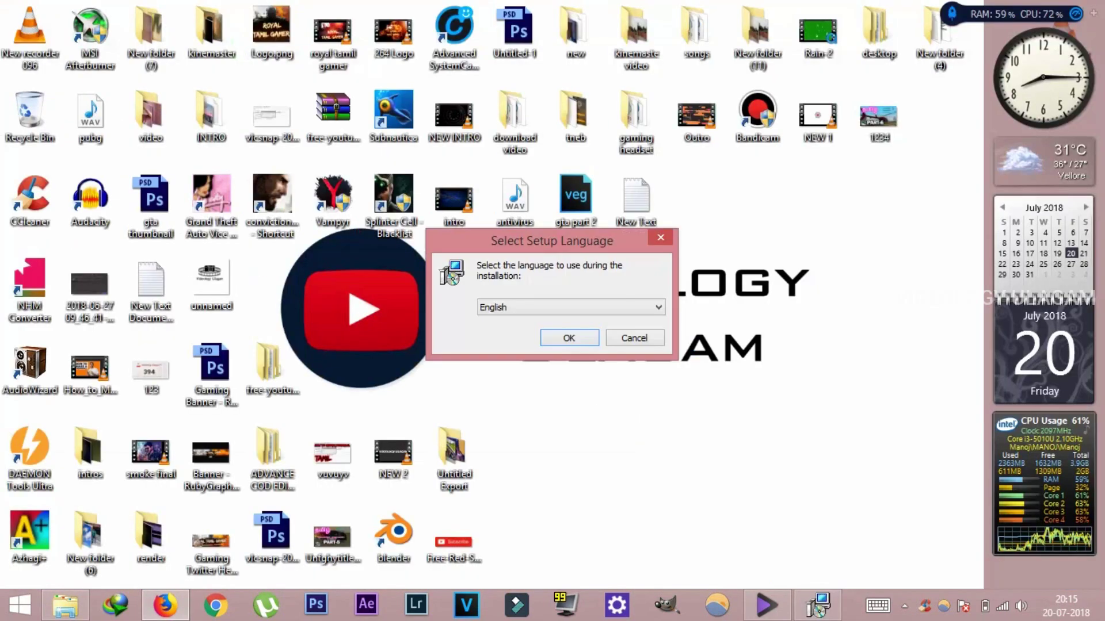
right_click(165, 605)
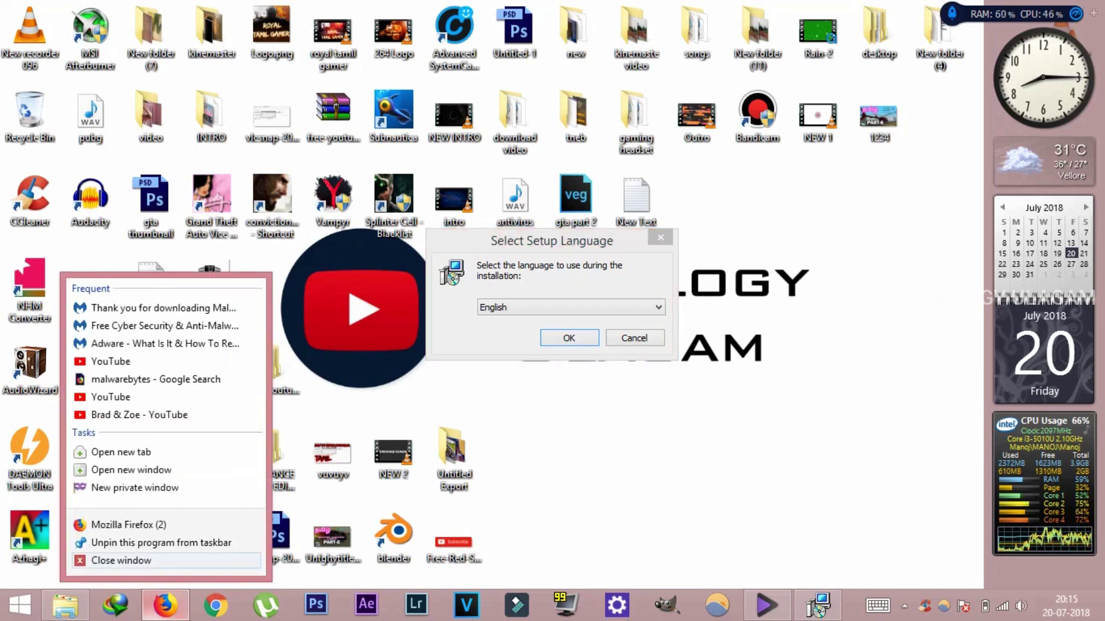
left_click(87, 575)
Install Malwarebytes with English as the setup language, accept the license agreement and finish the setup wizard
key("Return")
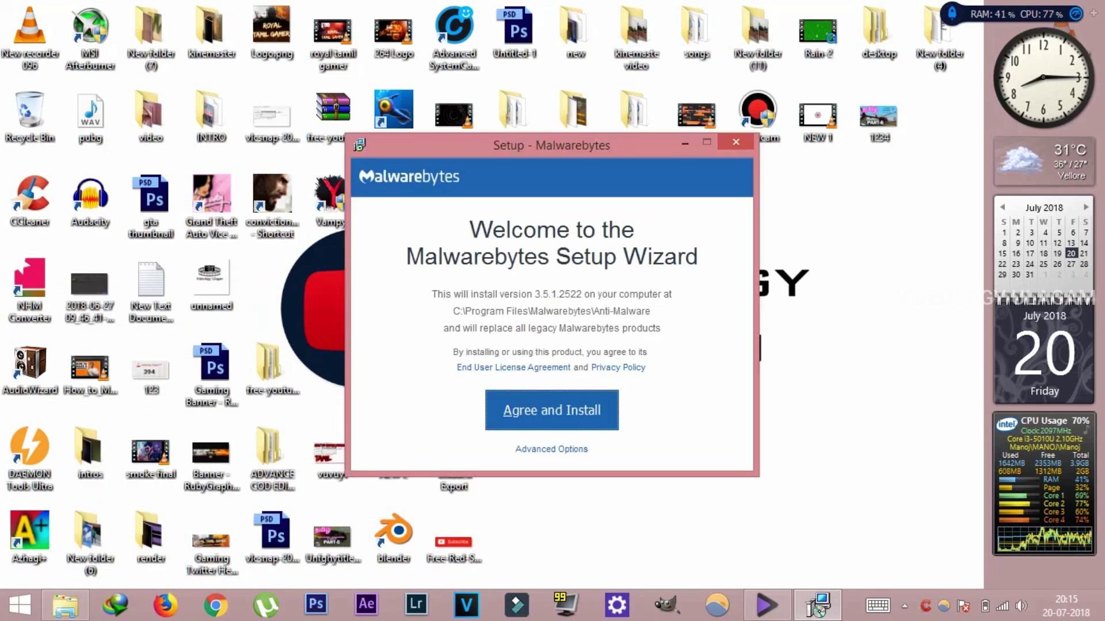
key("Return")
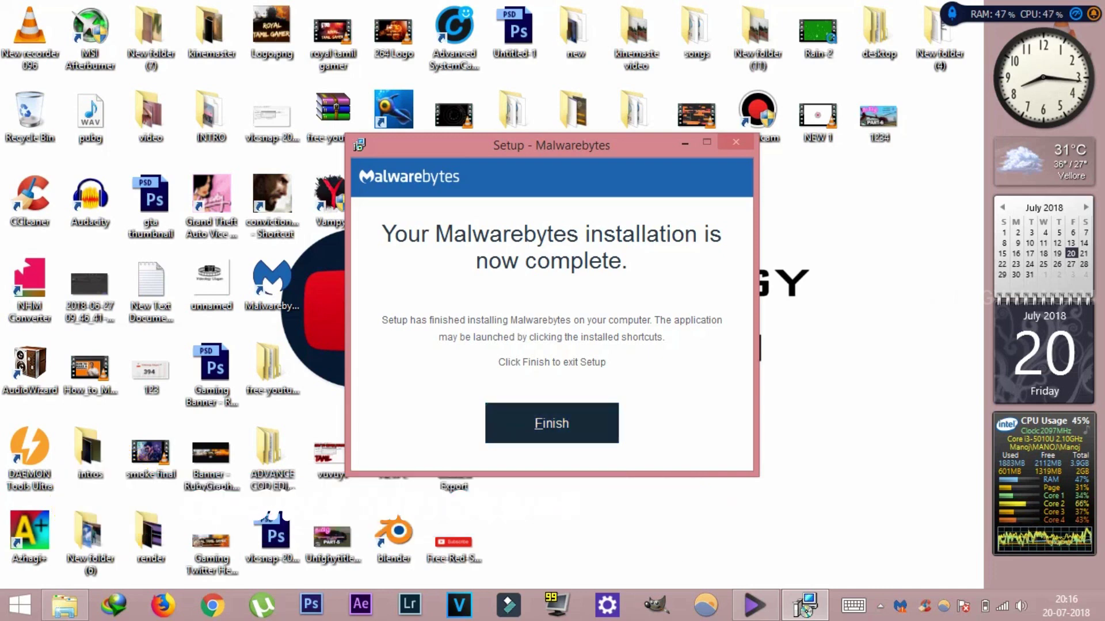
left_click(551, 423)
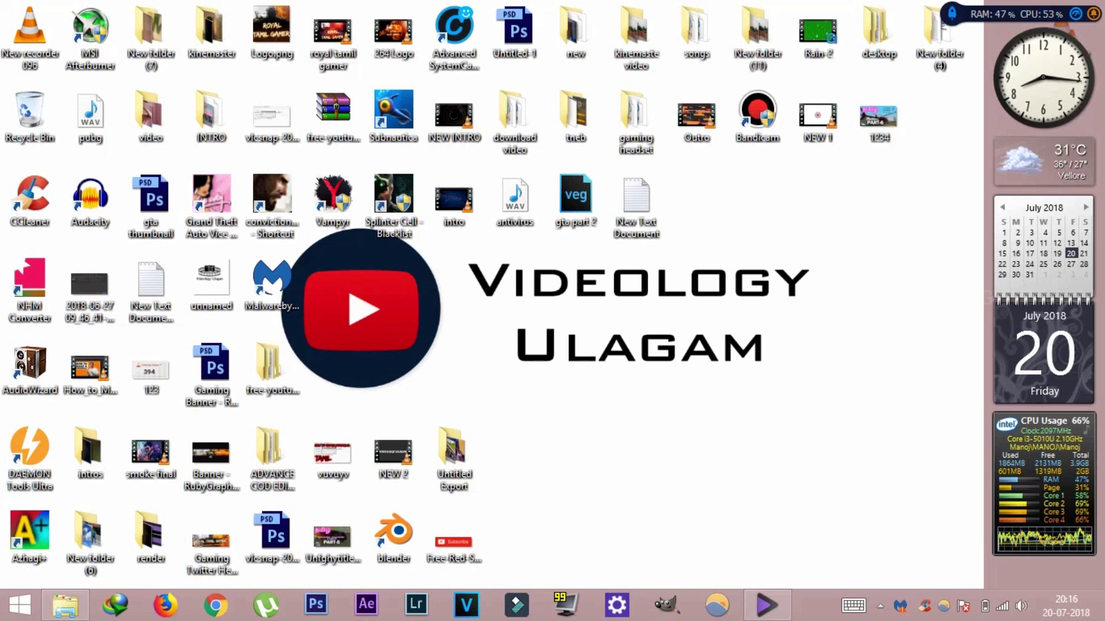
Refresh the desktop and move the Malwarebytes shortcut to the empty area below the NEW 1 file
right_click(742, 226)
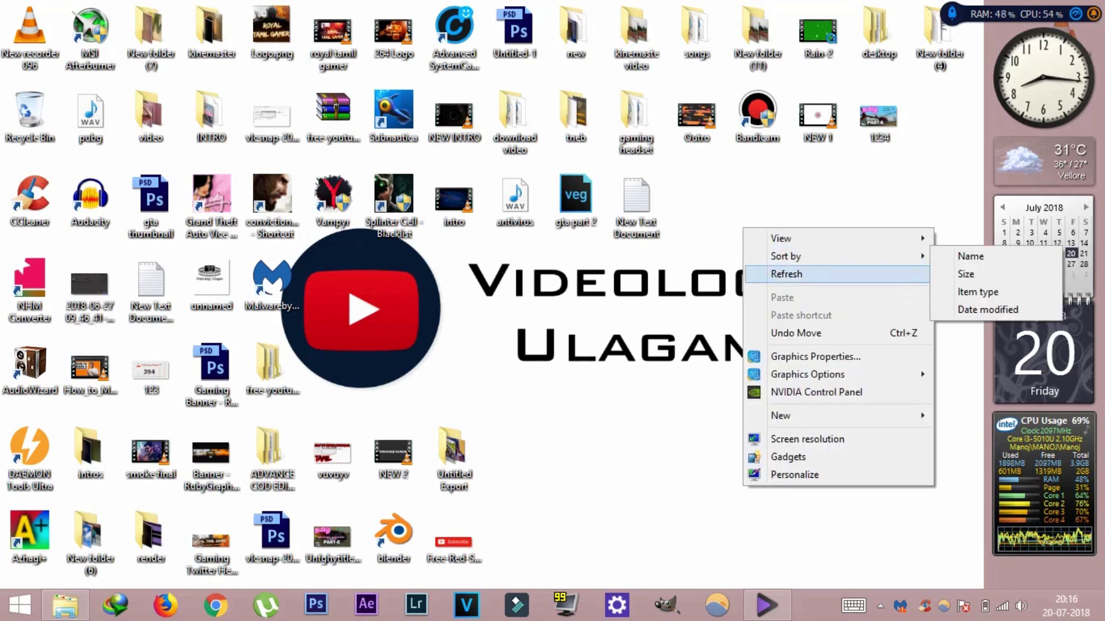
left_click(765, 274)
left_click_drag(271, 282, 818, 214)
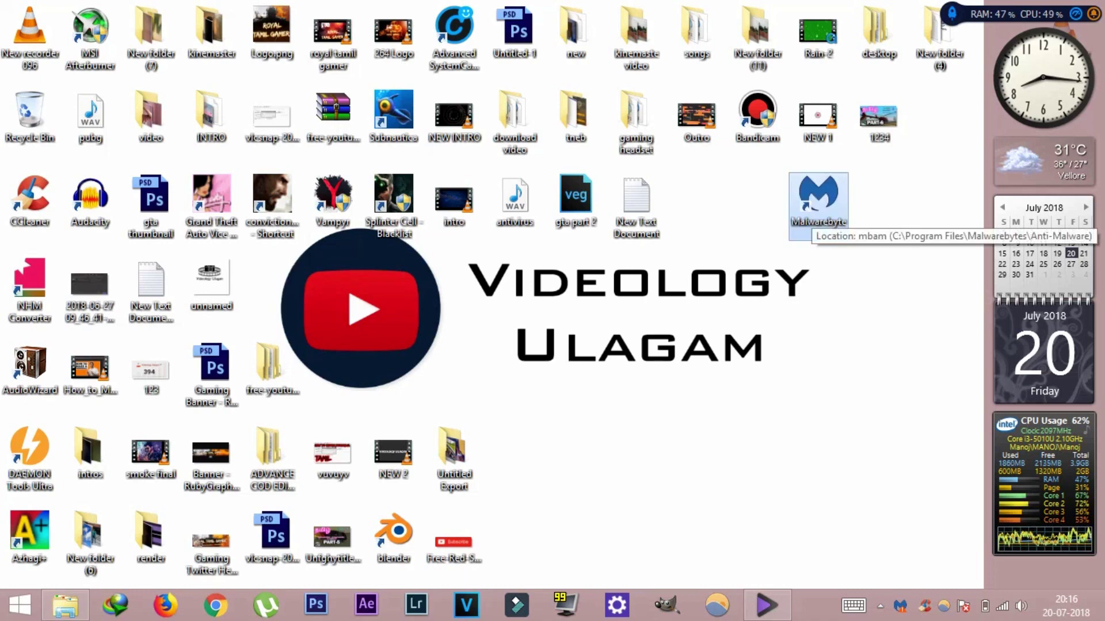
Launch Malwarebytes from its desktop shortcut, maximize its window and start a scan of the computer
double_click(814, 219)
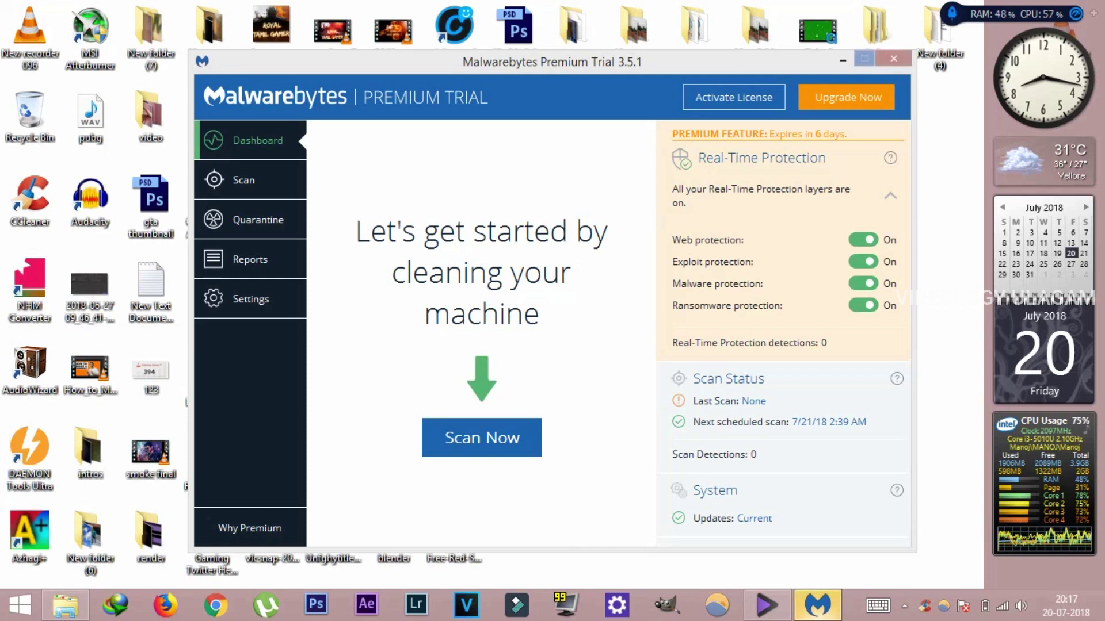
left_click(863, 58)
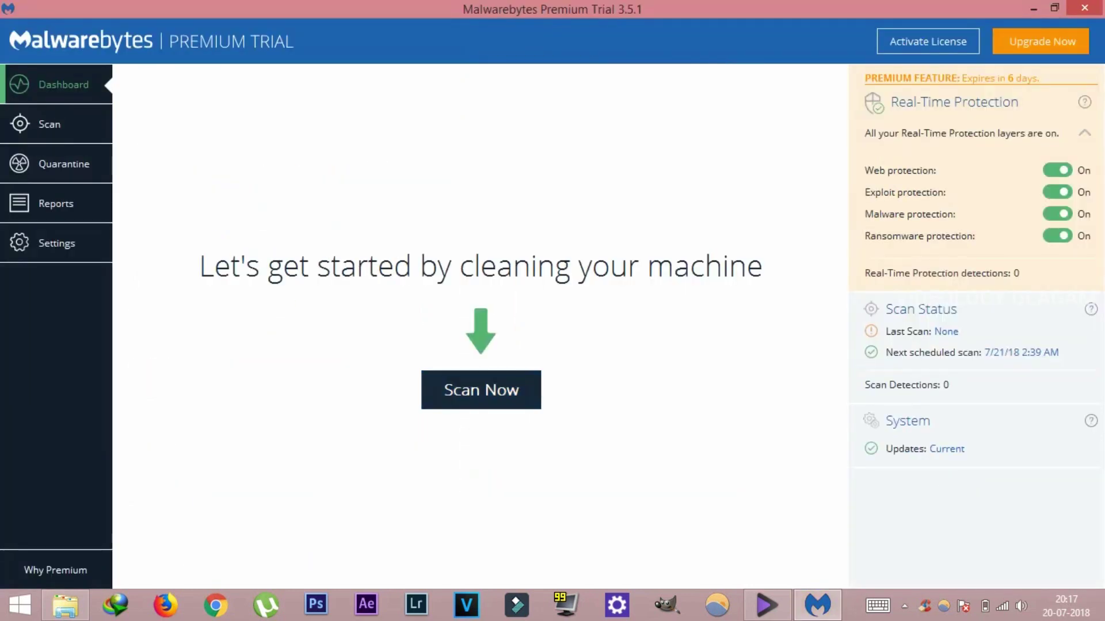
left_click(481, 390)
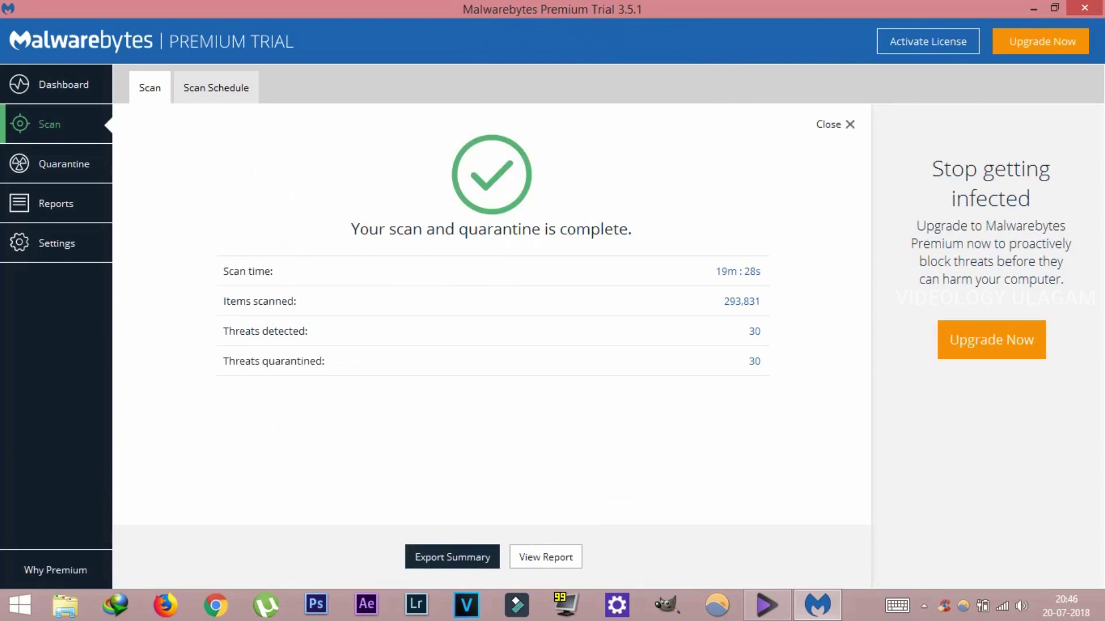
Open the scan report, look through the list of detected threats and enlarge the report window vertically
left_click(546, 557)
scroll(552, 369, "down", 5)
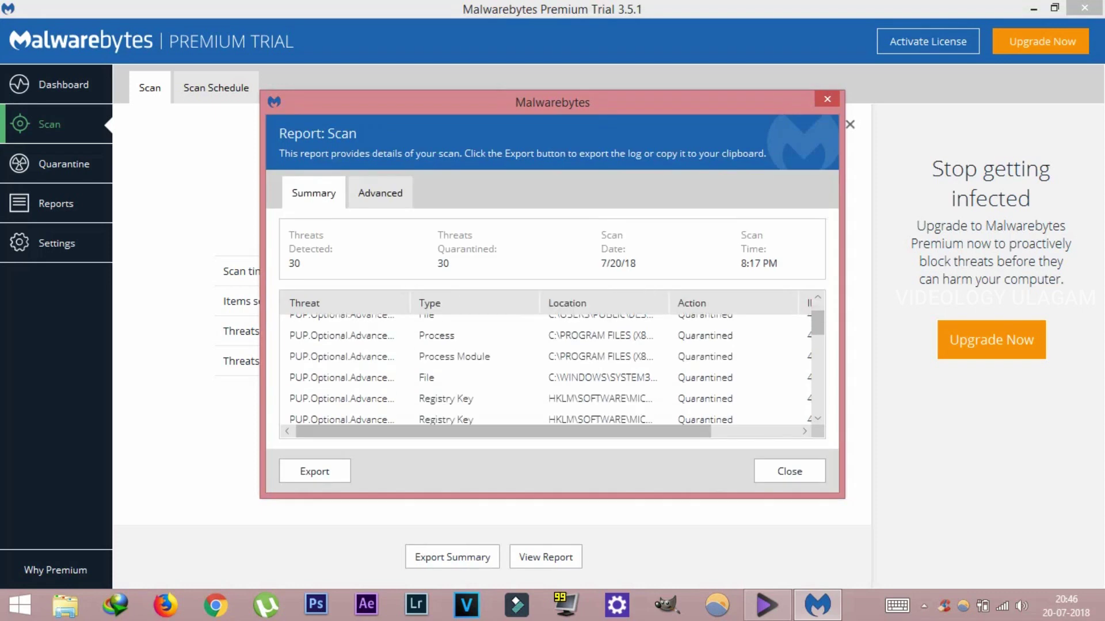
scroll(553, 368, "down", 8)
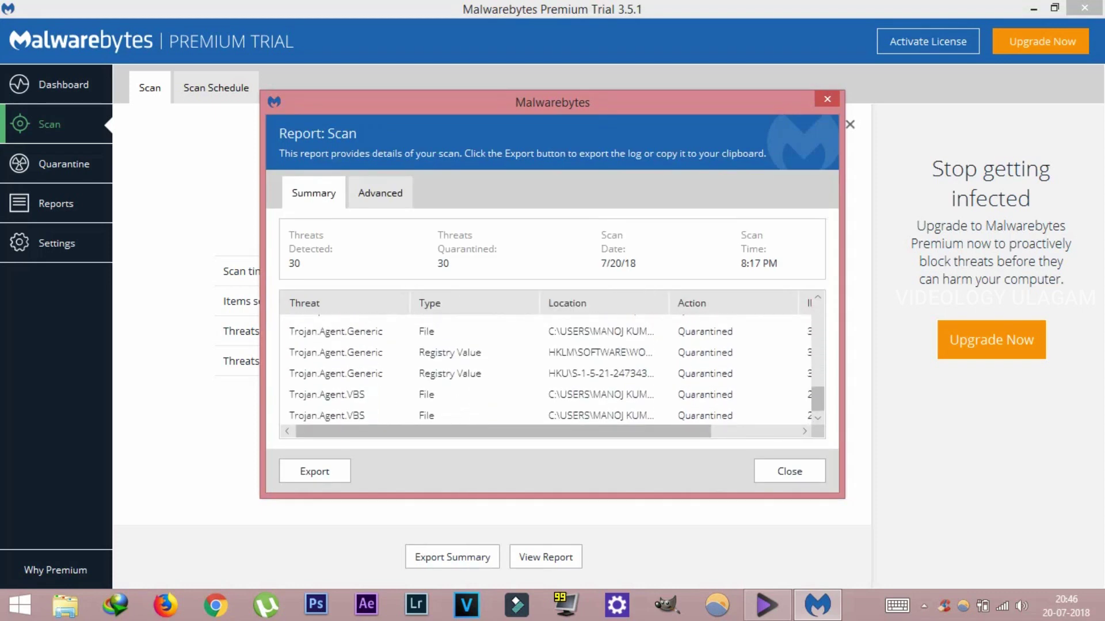
mouse_move(504, 432)
left_mouse_down()
mouse_move(573, 432)
mouse_move(504, 431)
left_mouse_up()
left_click_drag(552, 498, 552, 558)
Examine the report's advanced details on system information and scan options, and return to the threat summary
left_click(380, 193)
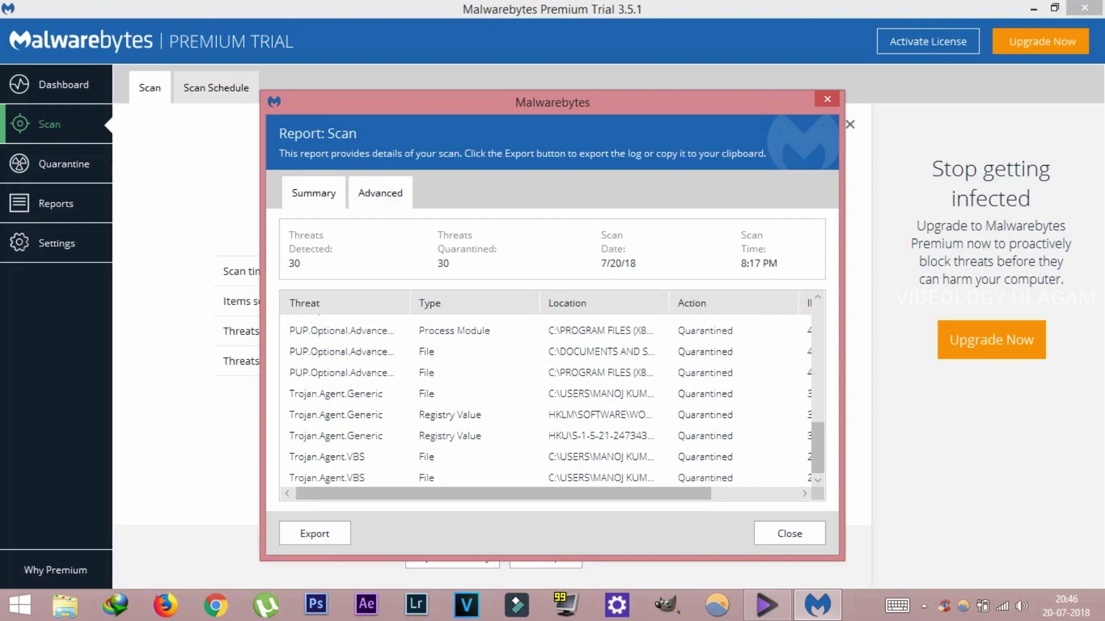
scroll(552, 360, "down", 3)
scroll(552, 360, "down", 3)
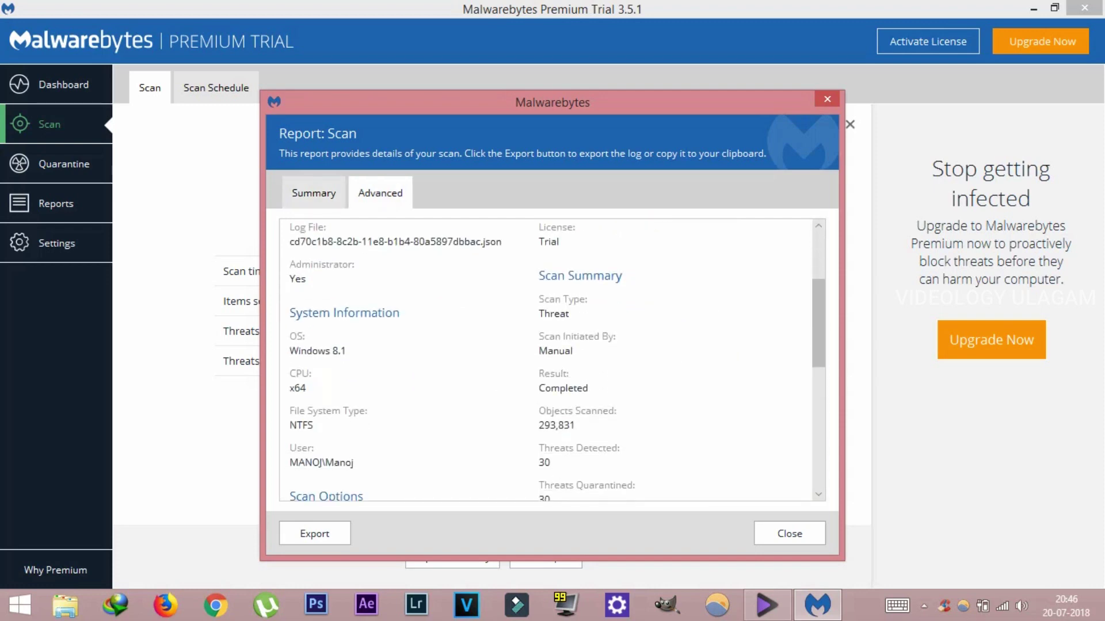
scroll(552, 359, "down", 6)
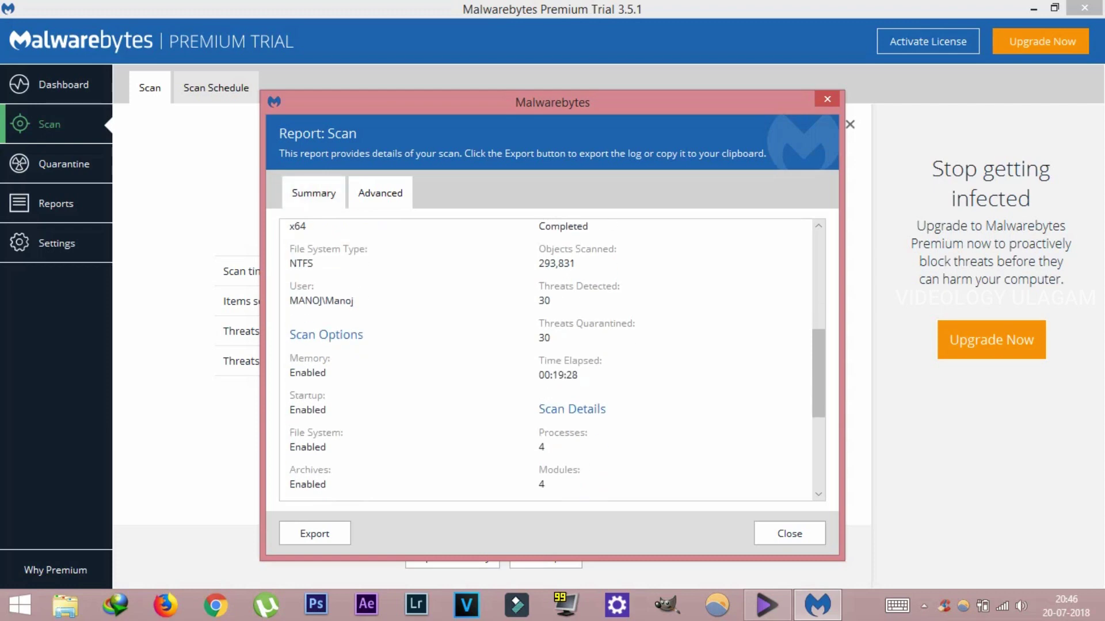
left_click(313, 193)
scroll(553, 397, "down", 1)
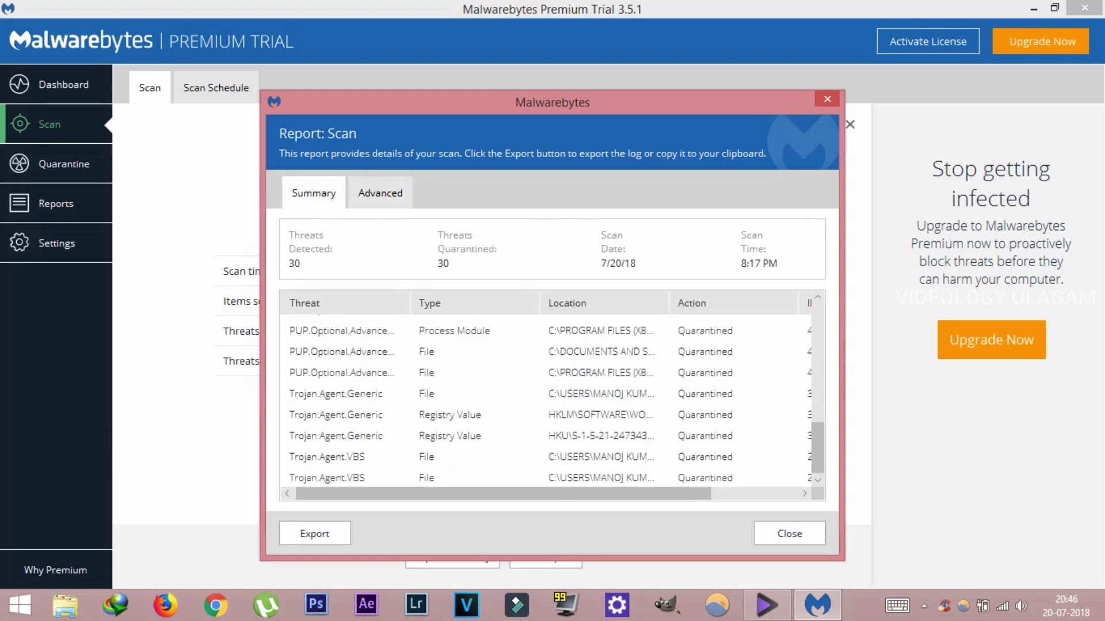
Close the scan report, the scan results and the Malwarebytes window
left_click(789, 533)
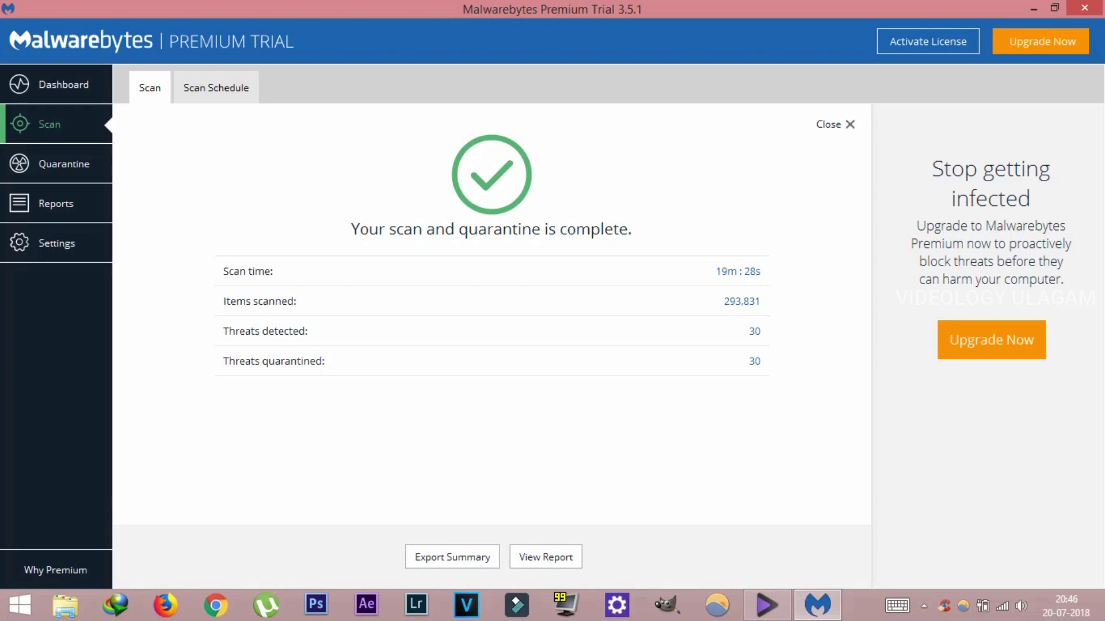
left_click(834, 125)
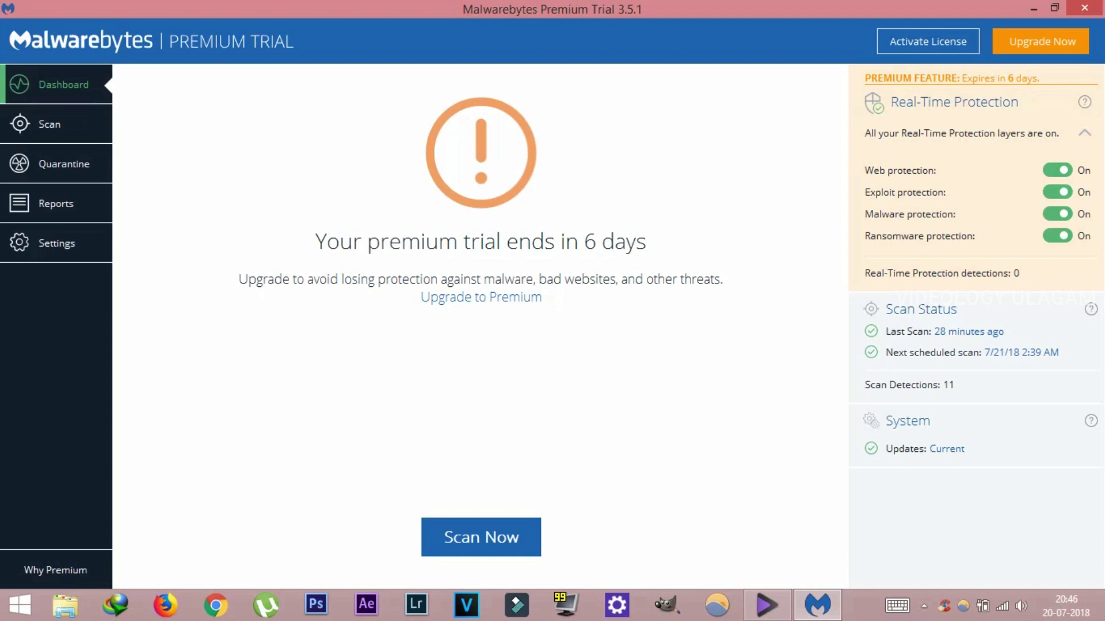
left_click(1084, 8)
left_click_drag(748, 284, 857, 367)
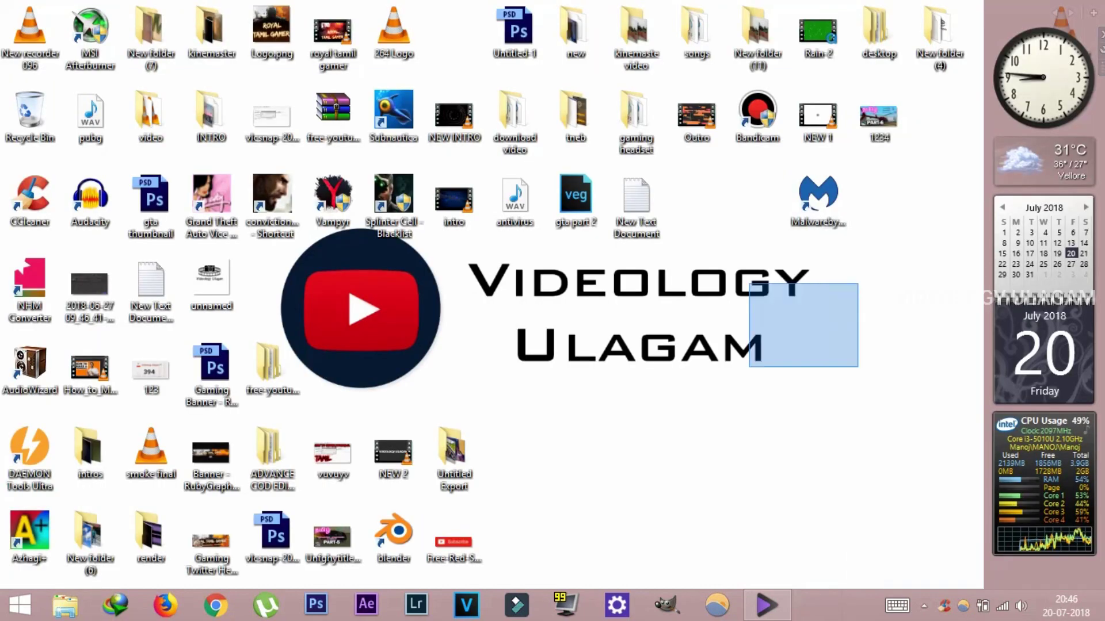
left_click_drag(747, 367, 407, 402)
left_click_drag(863, 266, 438, 401)
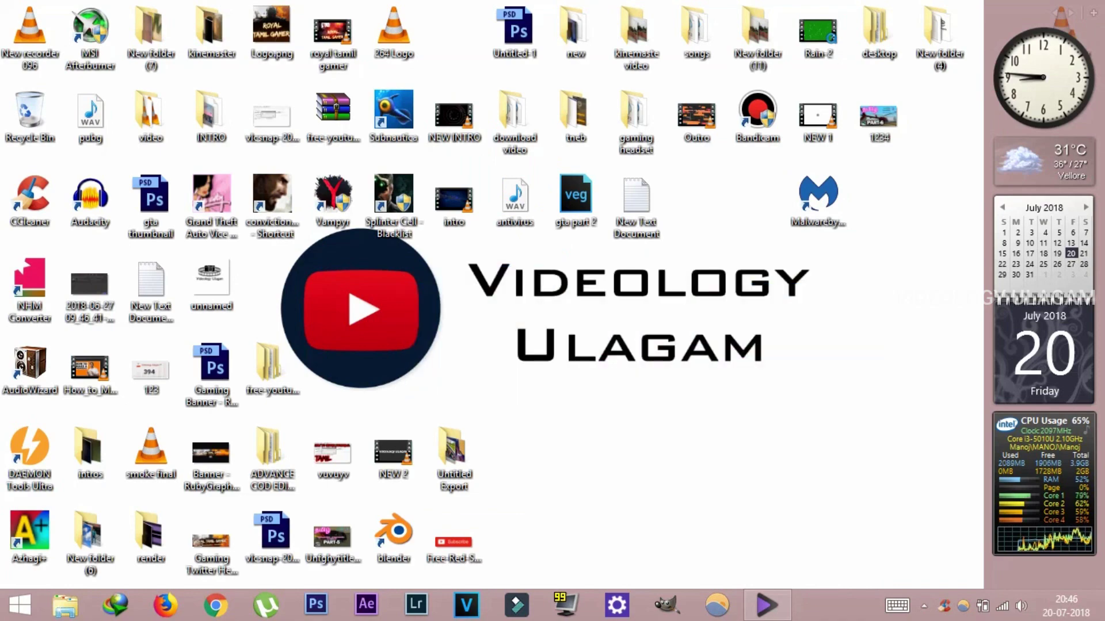